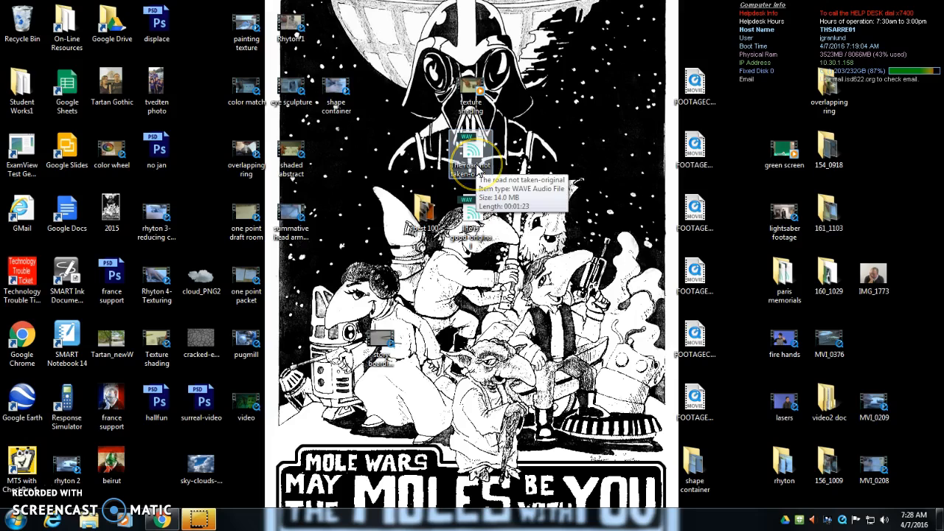
Search the installed programs for an audio editor and launch Adobe Audition CS6
click(18, 520)
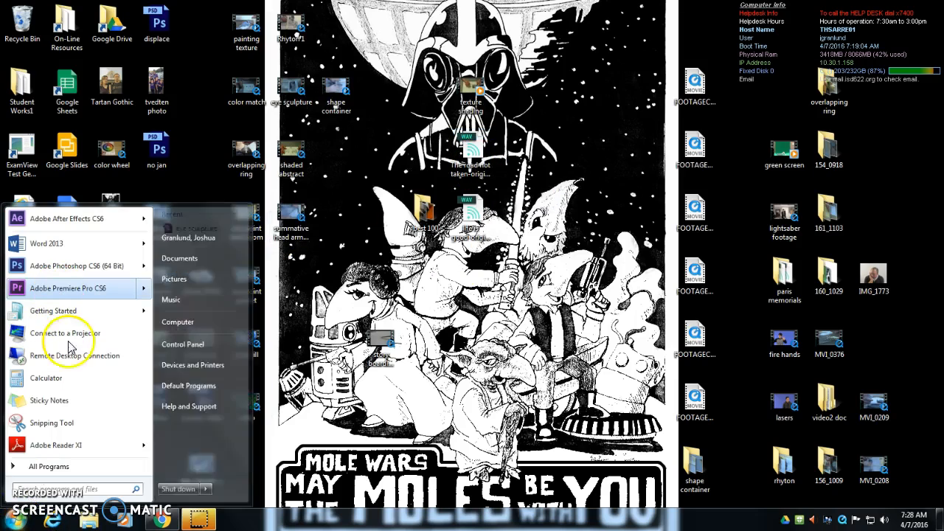
click(103, 489)
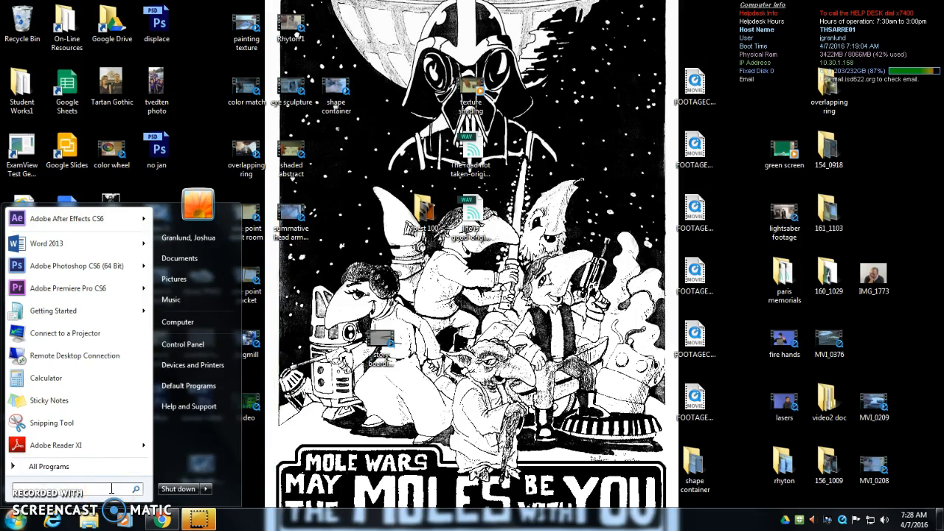
text(audio)
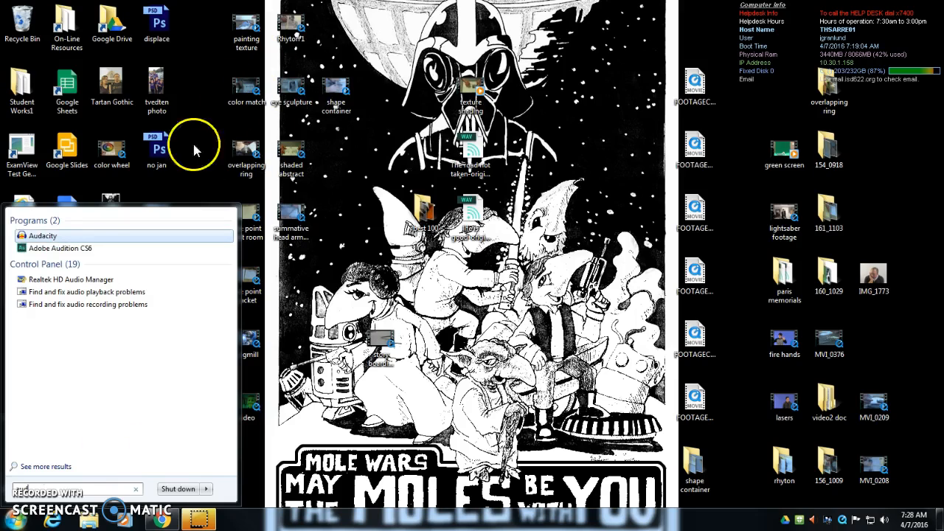
click(57, 249)
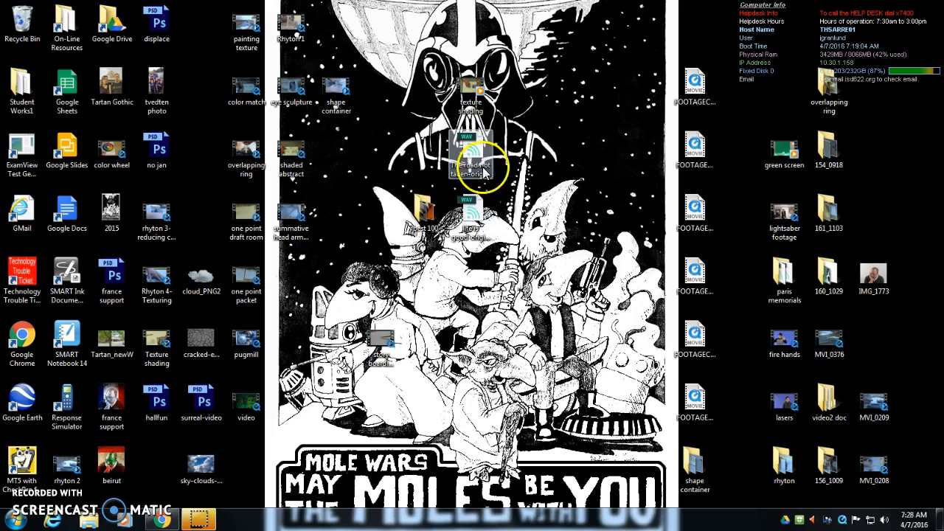
click(478, 211)
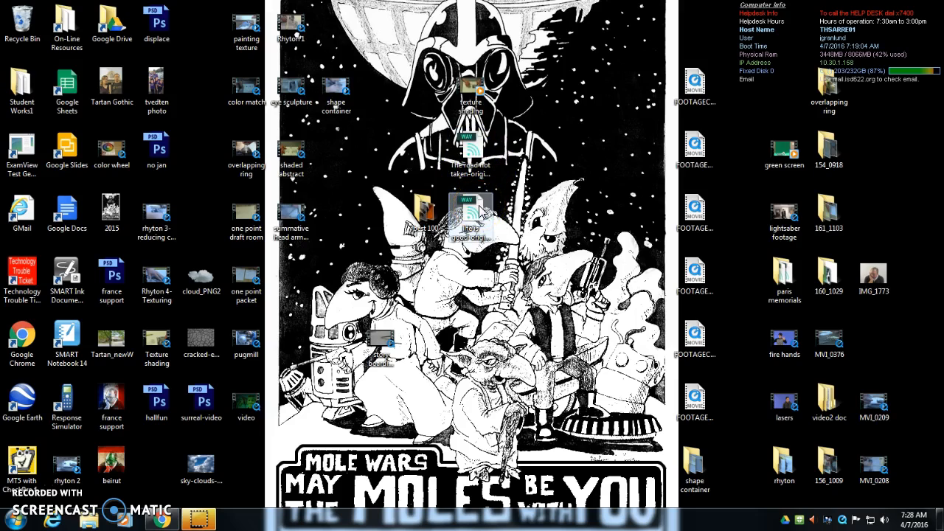
click(177, 481)
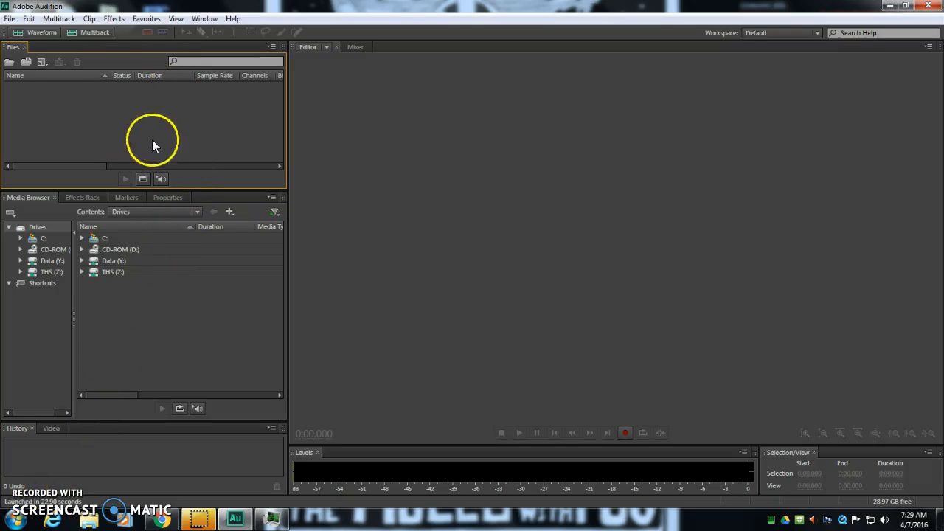
Import the audio file life is good-original from the Desktop folder
click(12, 20)
click(12, 19)
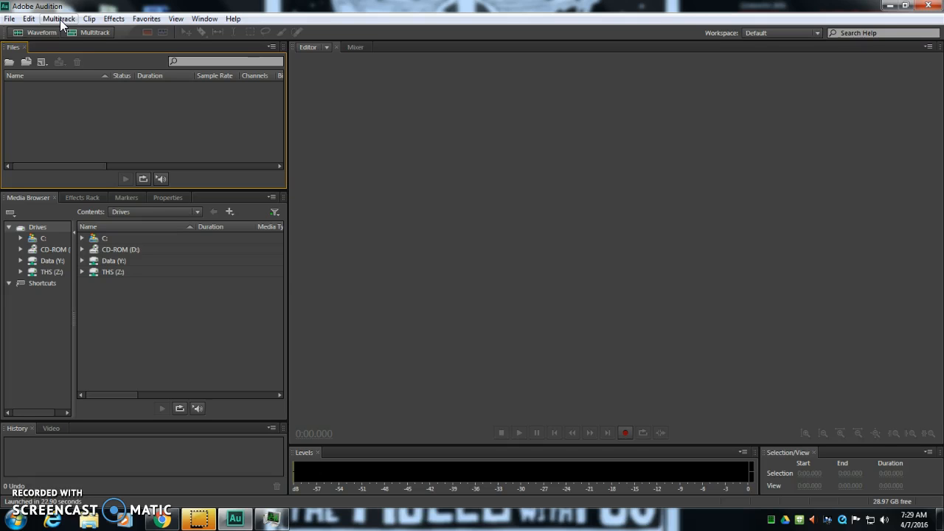
click(9, 20)
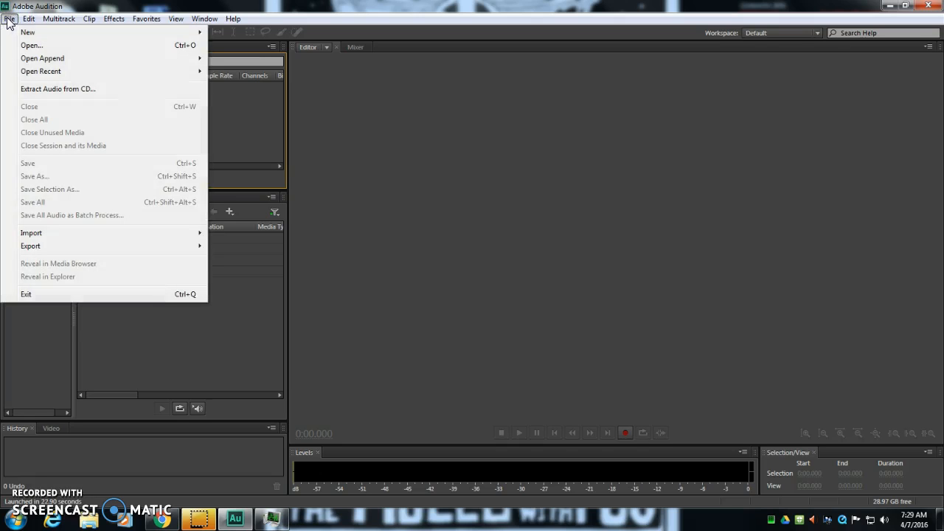
click(9, 20)
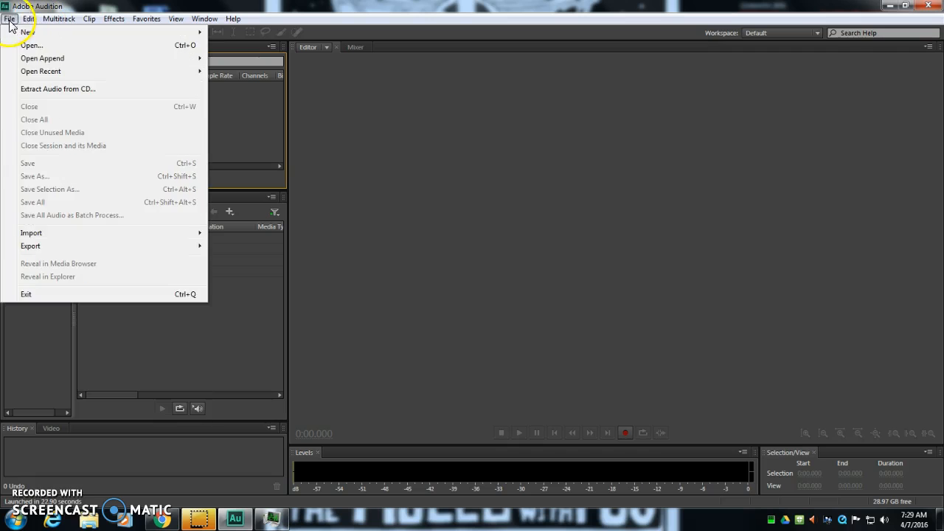
mouse_move(36, 235)
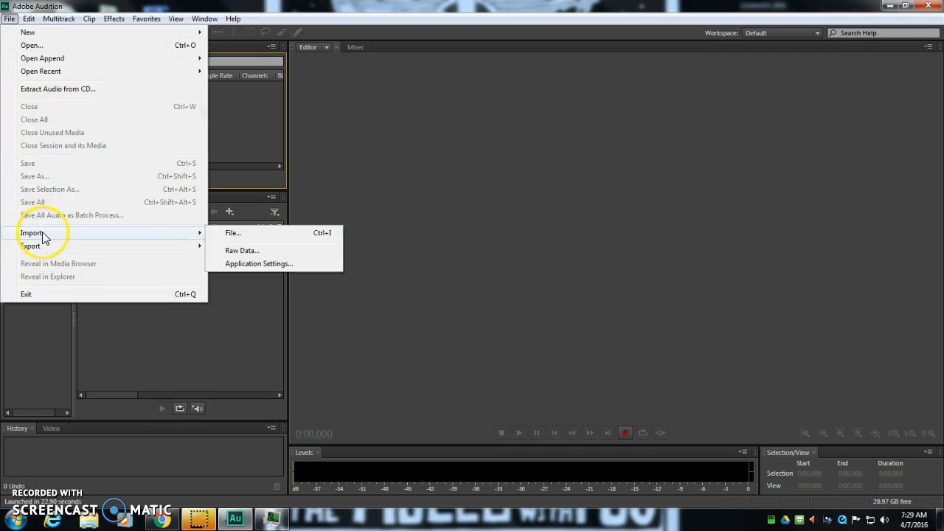
click(232, 234)
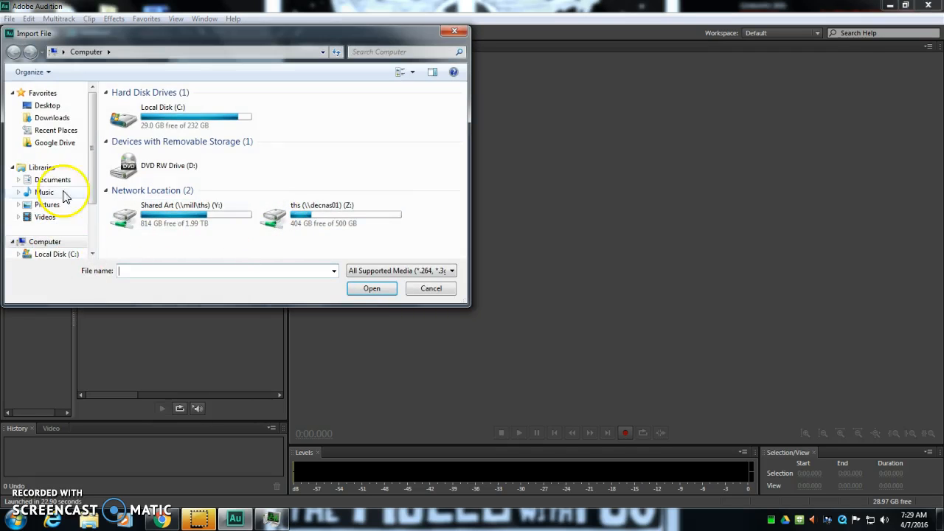
click(54, 107)
drag(461, 109, 463, 181)
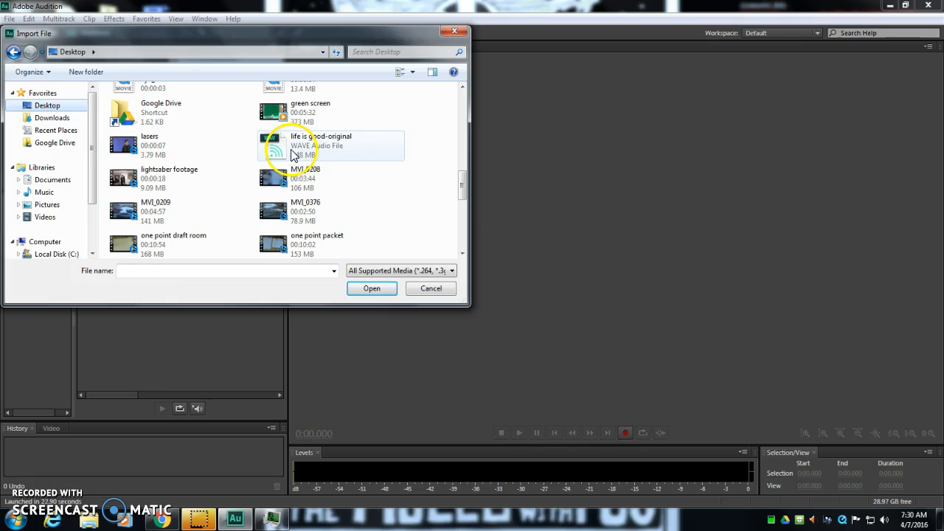
click(293, 148)
click(370, 289)
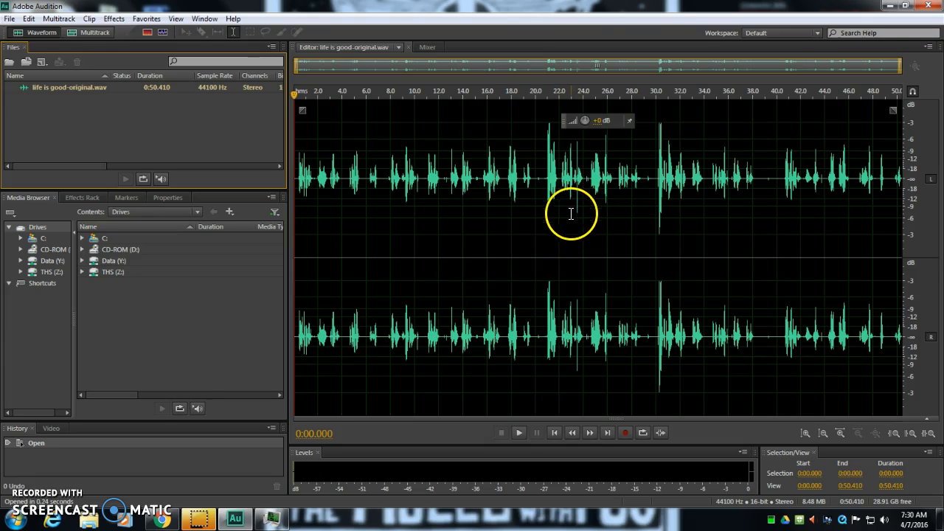
double_click(471, 218)
right_click(471, 219)
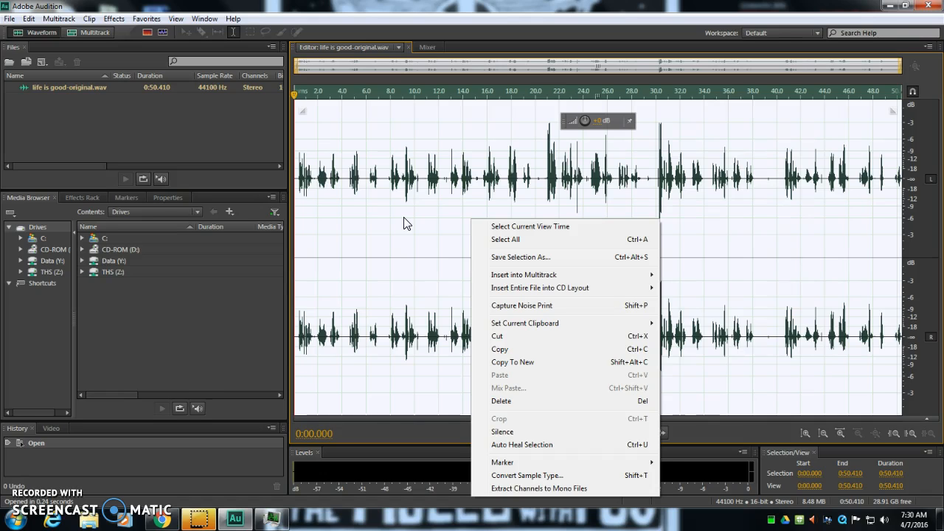
click(428, 226)
click(343, 246)
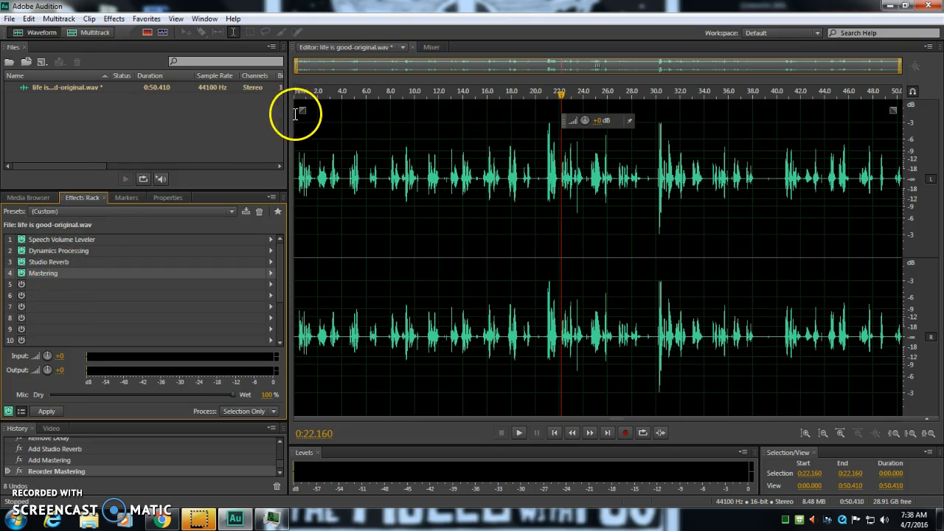
Look through the media browser, effects rack, properties, markers, edit history and video preview of the open audio file
click(163, 107)
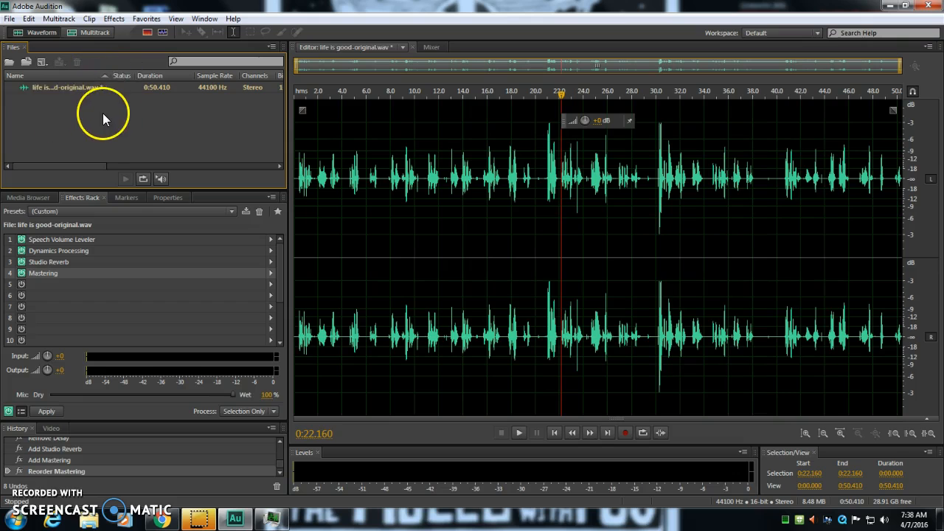
click(27, 198)
click(83, 198)
click(164, 197)
click(126, 198)
click(20, 199)
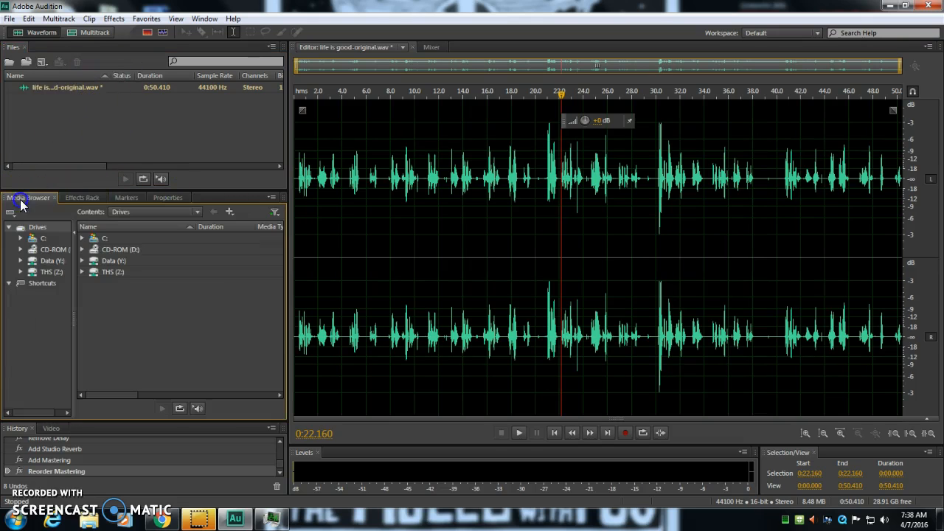
click(80, 198)
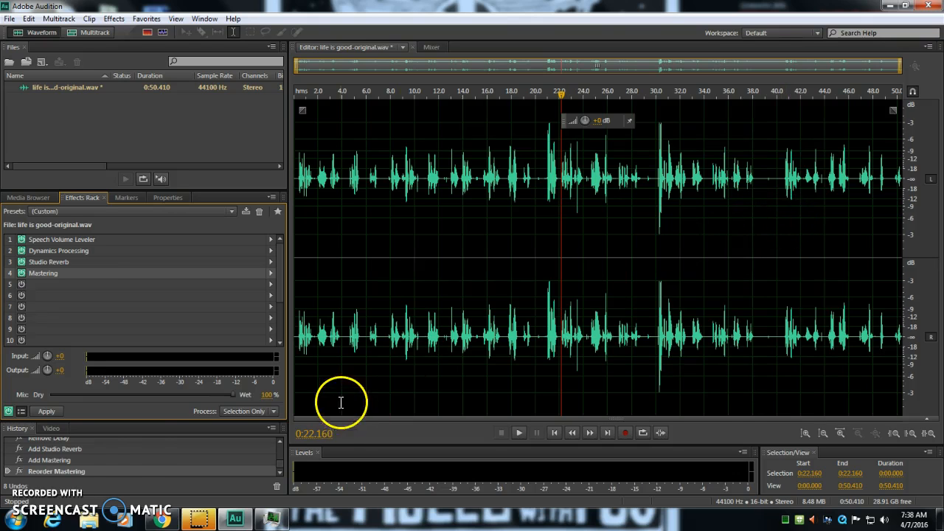
scroll(66, 456, up, 3)
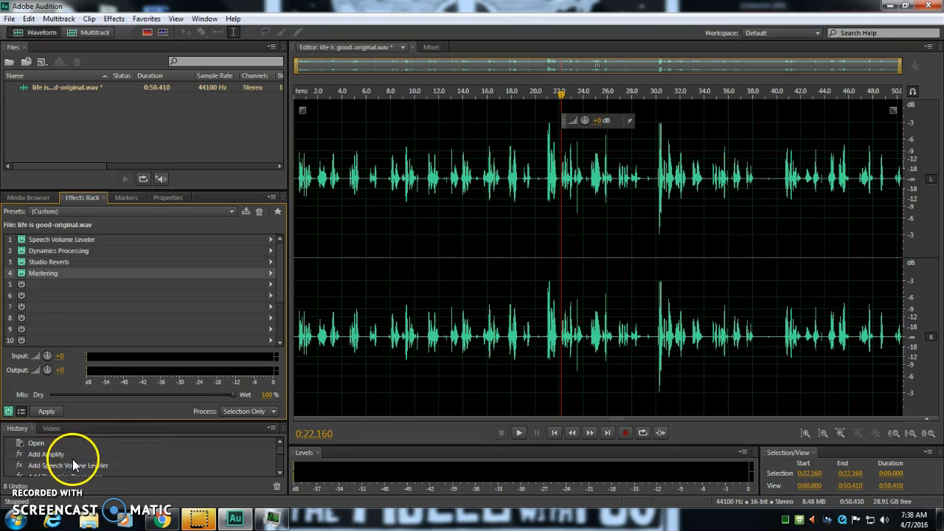
scroll(50, 461, down, 3)
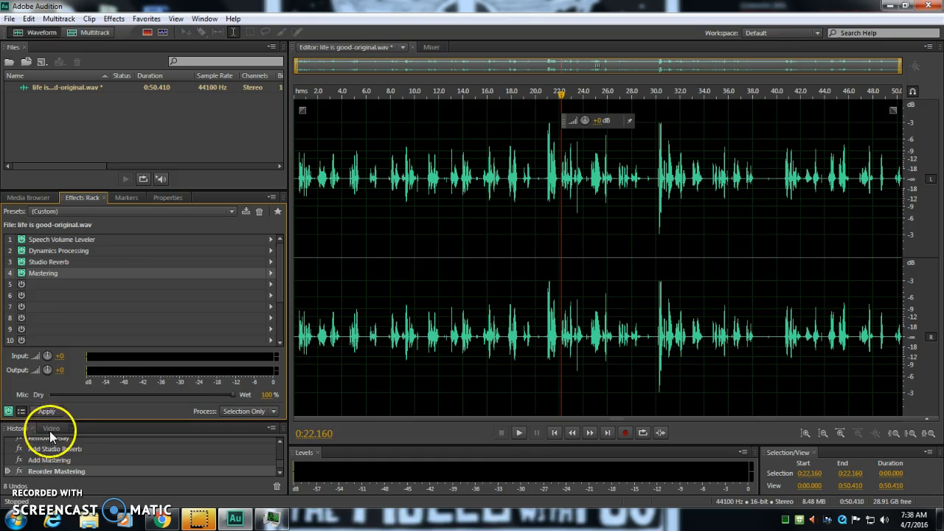
click(50, 427)
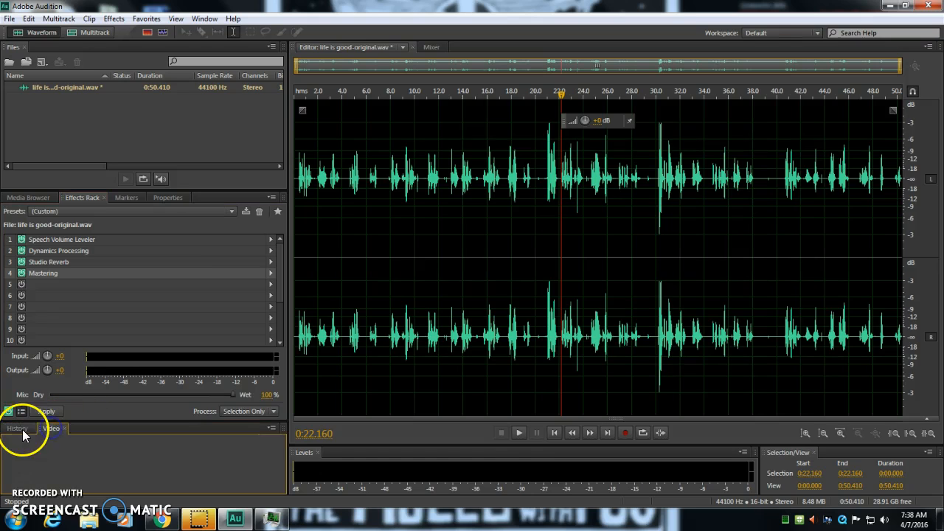
click(16, 428)
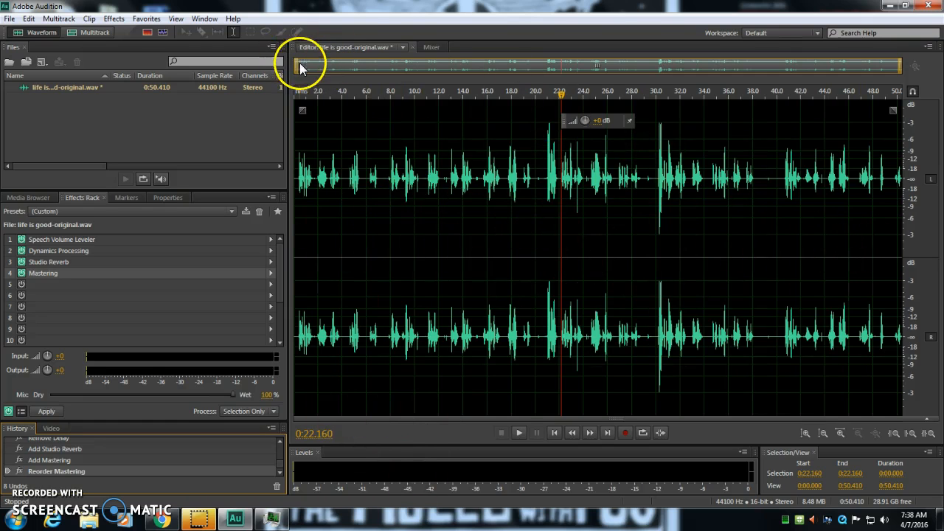
drag(300, 66, 236, 63)
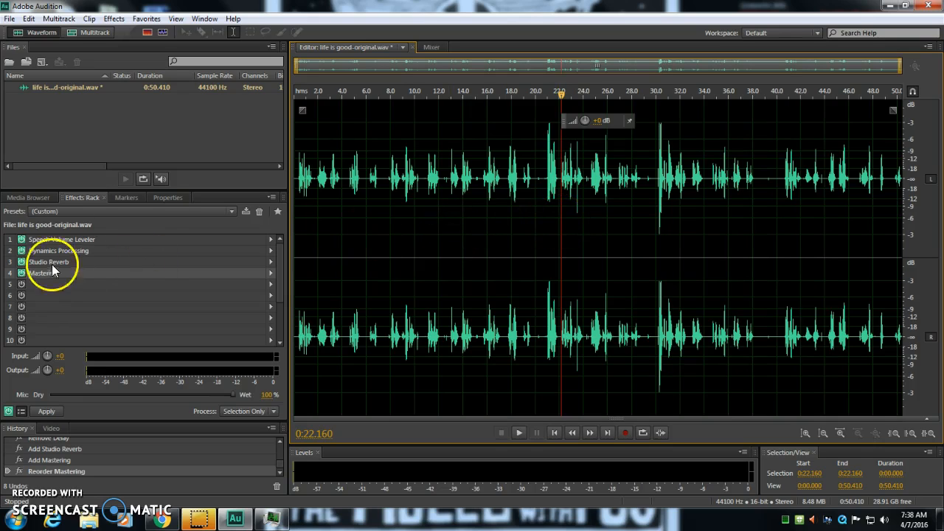
Examine the preset, target volume level and leveling amount of the Speech Volume Leveler effect in slot 1
click(89, 241)
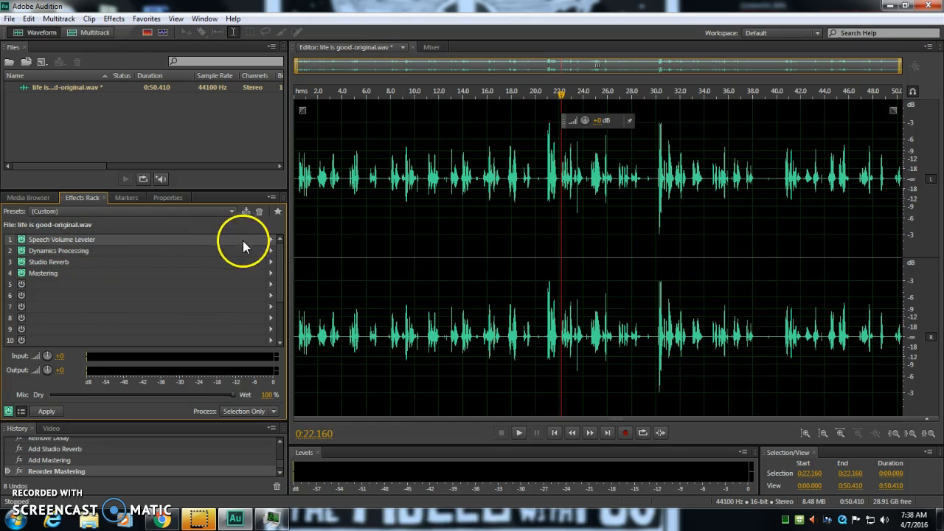
click(272, 239)
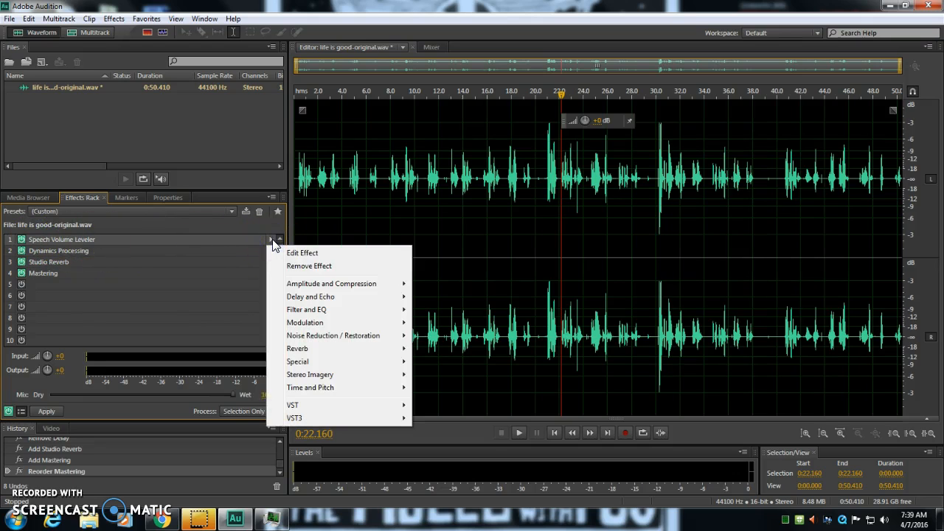
click(222, 227)
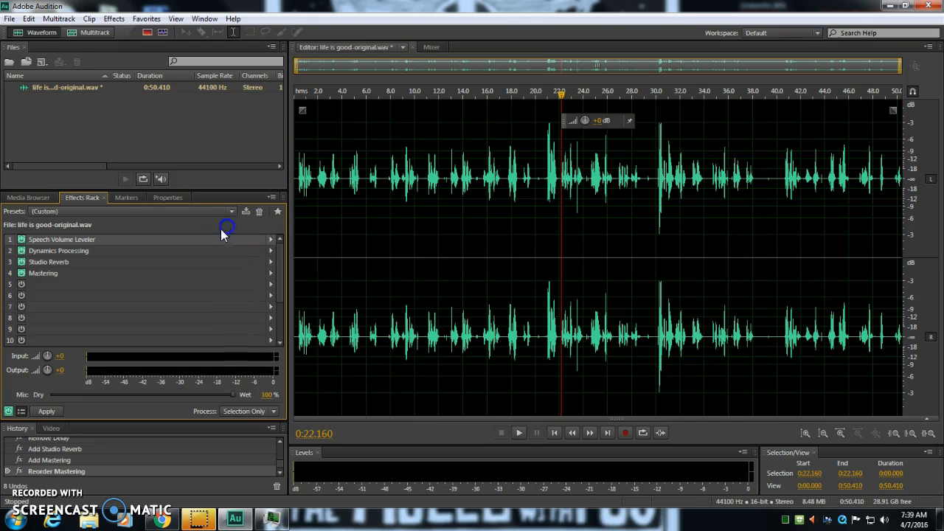
click(271, 239)
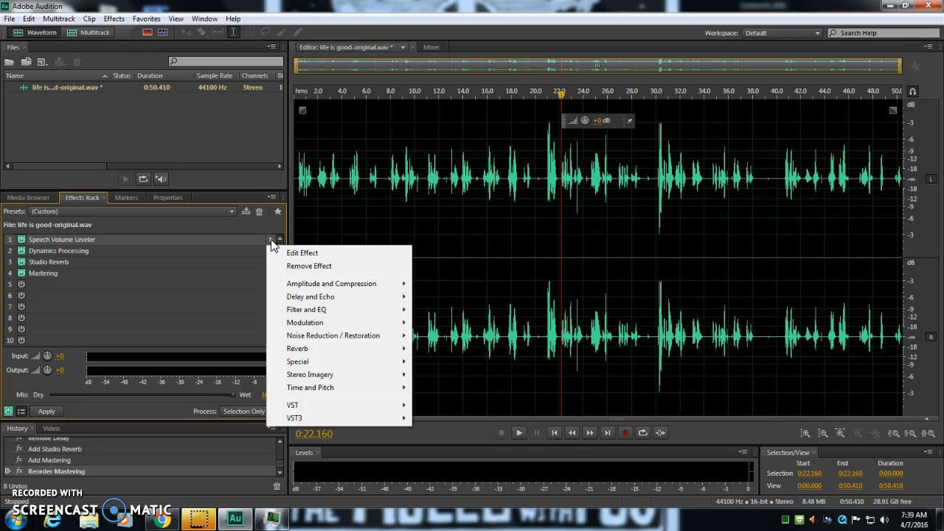
mouse_move(335, 286)
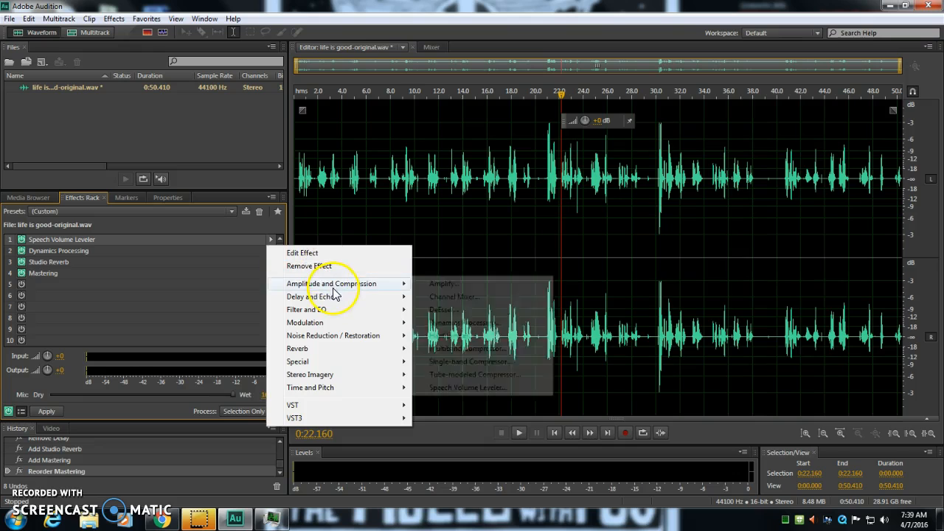
click(332, 256)
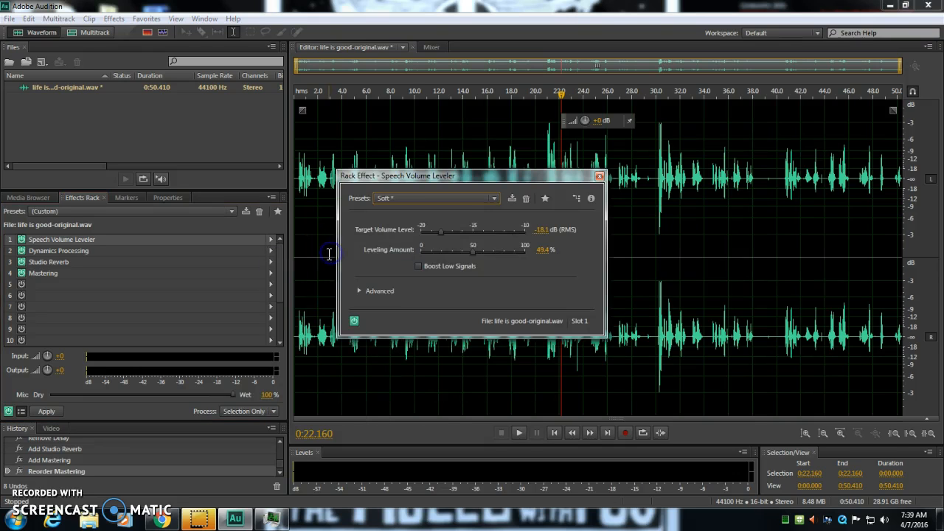
click(410, 198)
click(457, 178)
click(599, 176)
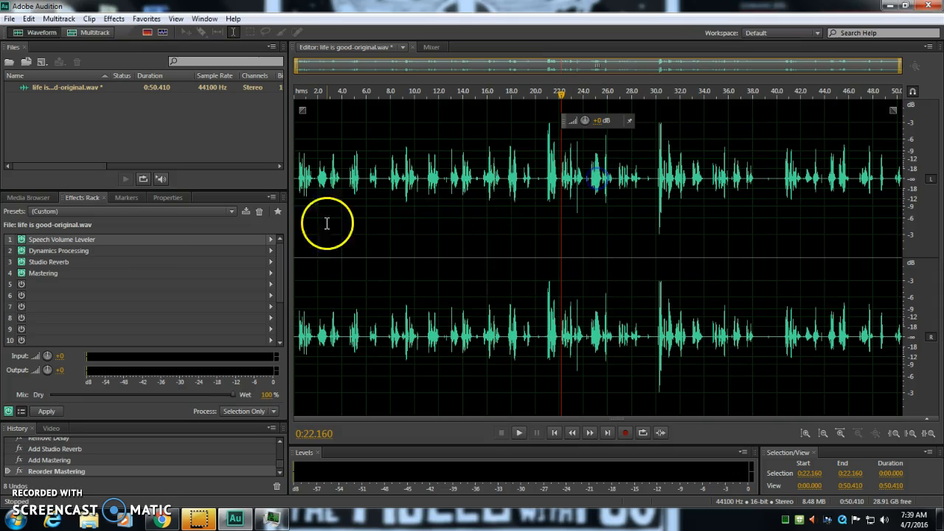
Edit the Dynamics Processing effect in slot 2, raising the curve's two upper points slightly and moving the upper threshold to about -25.68 dB
click(272, 251)
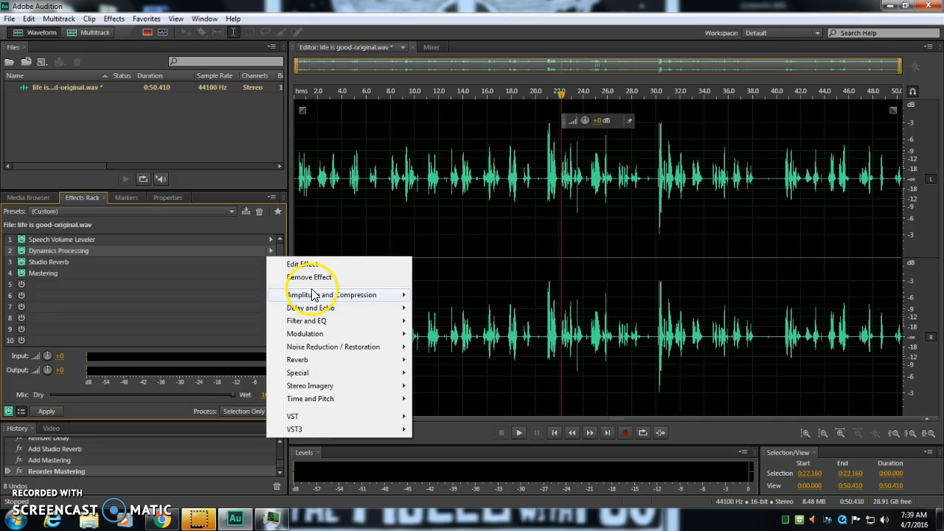
mouse_move(319, 297)
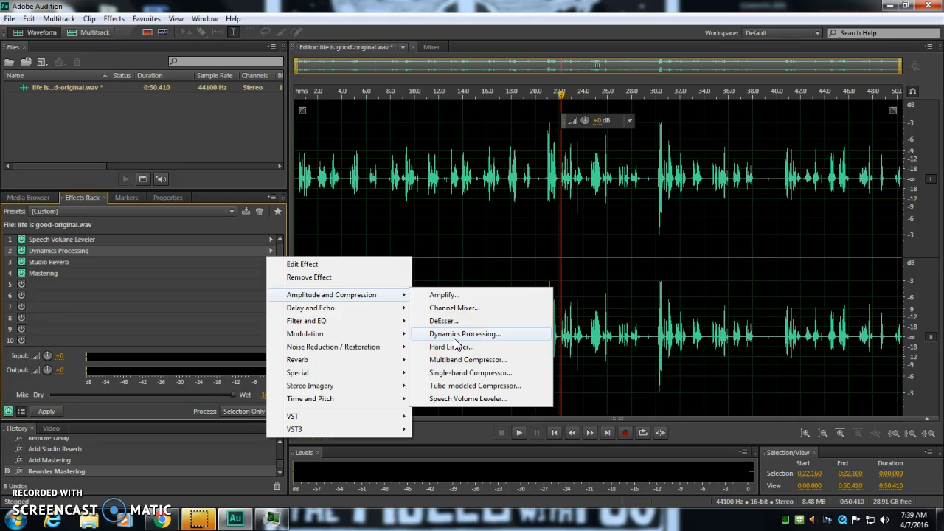
click(313, 266)
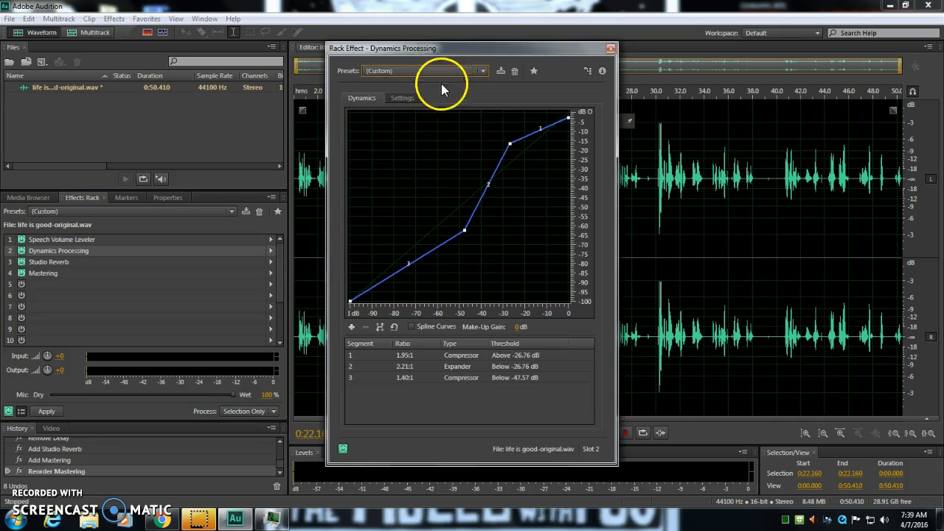
mouse_move(570, 120)
drag(570, 121, 571, 118)
mouse_move(509, 144)
mouse_down()
mouse_move(520, 152)
mouse_move(513, 140)
mouse_up()
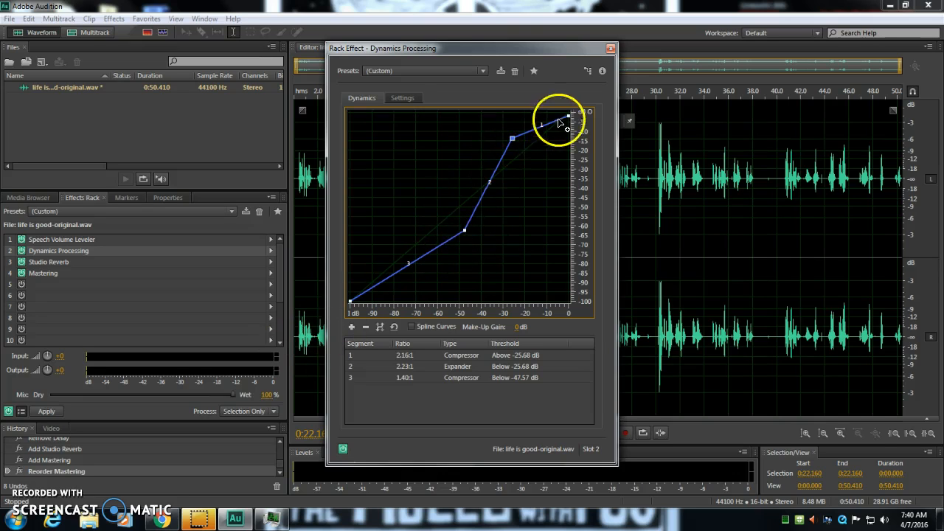
Move the Dynamics Processing curve's lower point to a -50.00 dB threshold, lower the upper bend slightly, and close the effect
drag(463, 235, 459, 235)
drag(512, 139, 513, 141)
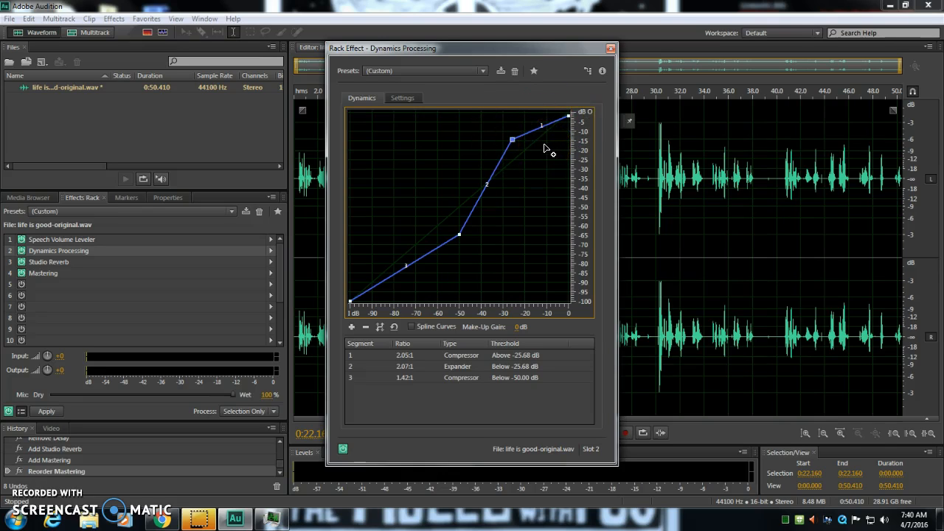
click(611, 49)
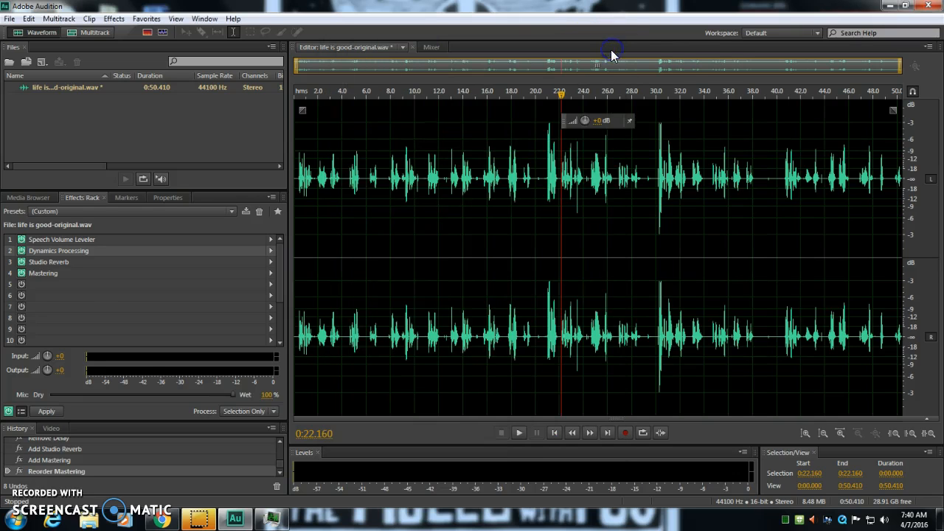
Examine the room size, decay, reflections, width, frequency cuts and output levels of the Studio Reverb effect in slot 3
click(81, 262)
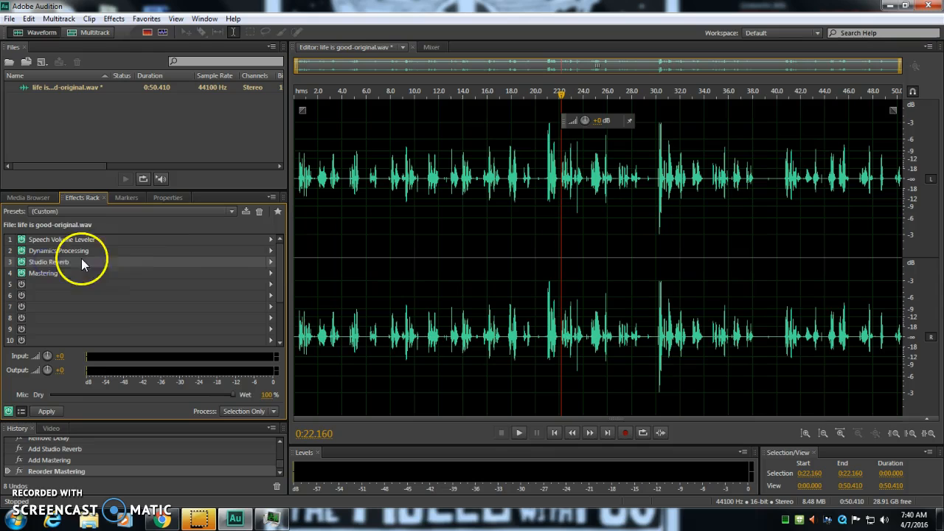
click(271, 263)
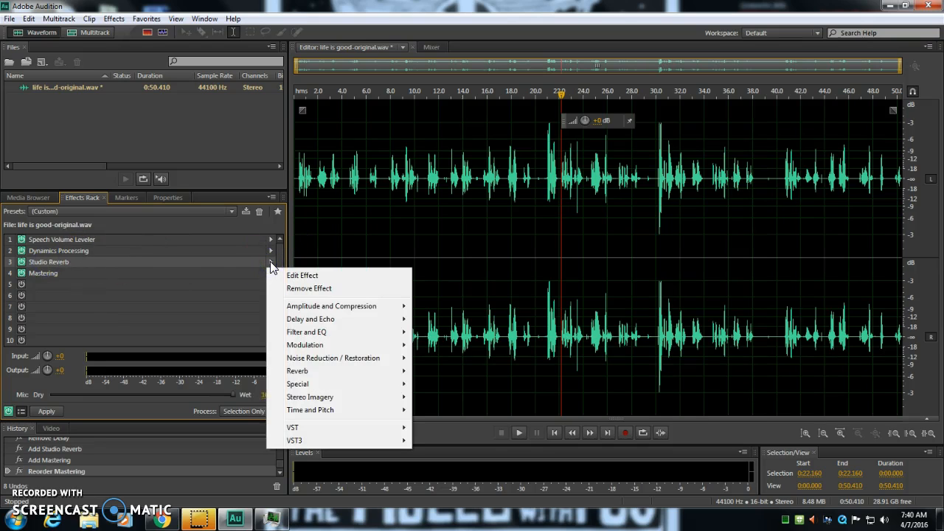
click(271, 265)
mouse_move(302, 371)
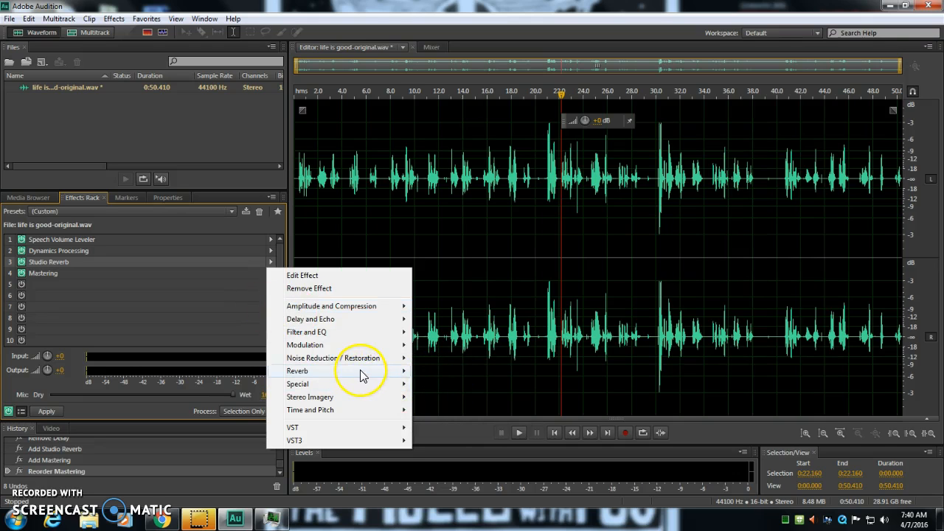
click(324, 275)
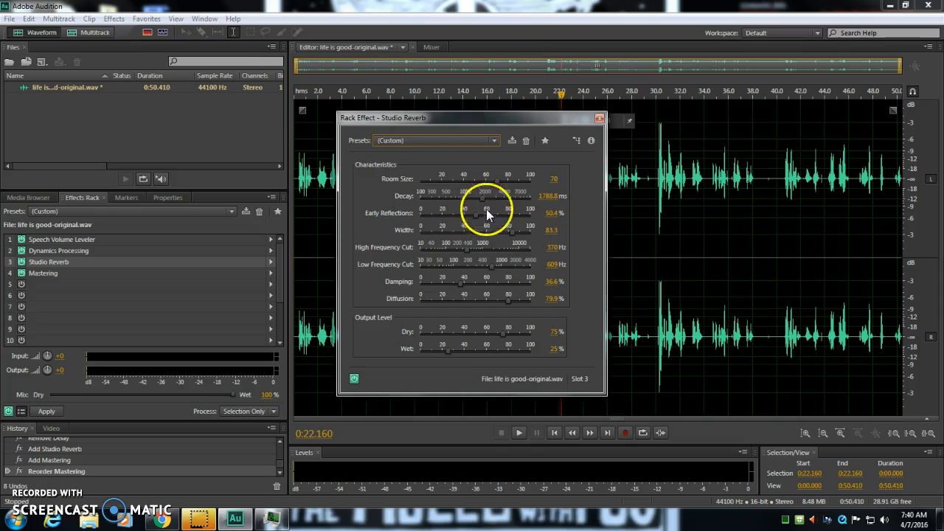
click(425, 232)
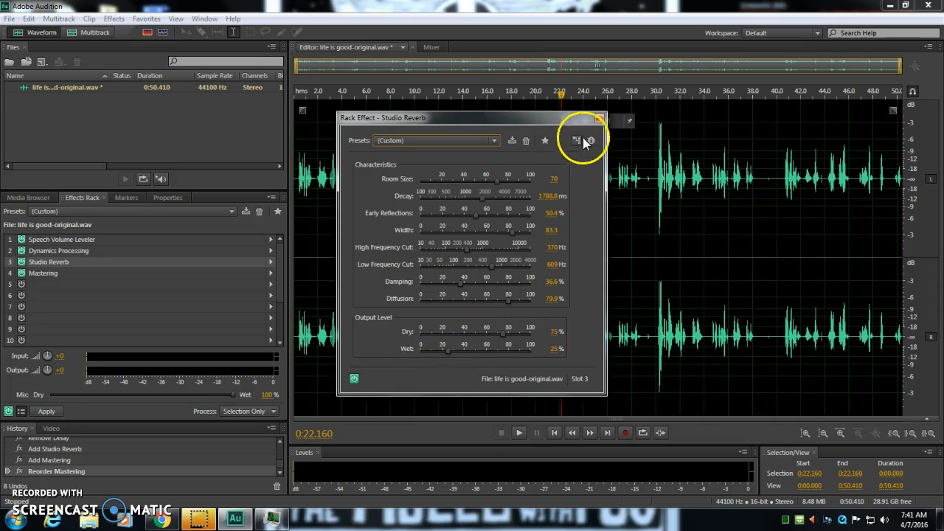
click(599, 119)
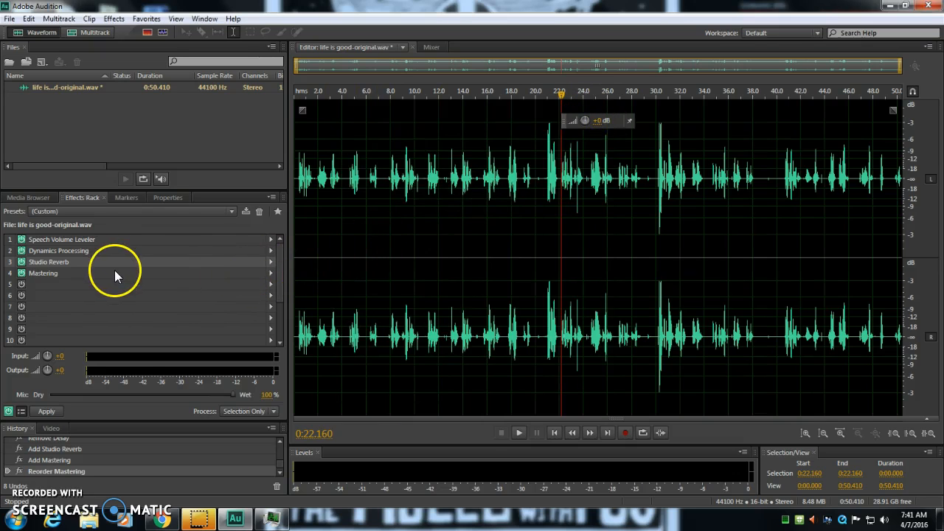
In the Mastering effect in slot 4, set the exciter amount to 21% while previewing playback, and the widener amount to 42%
click(270, 273)
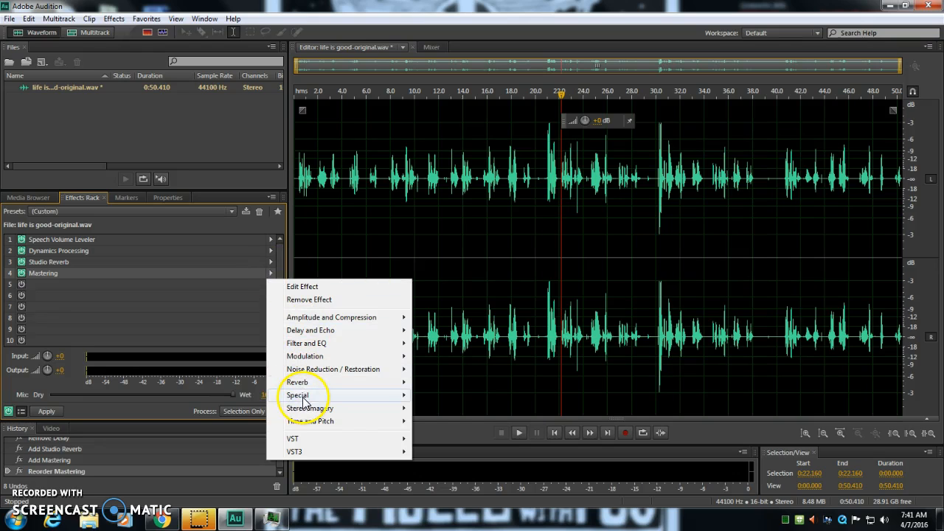
mouse_move(323, 398)
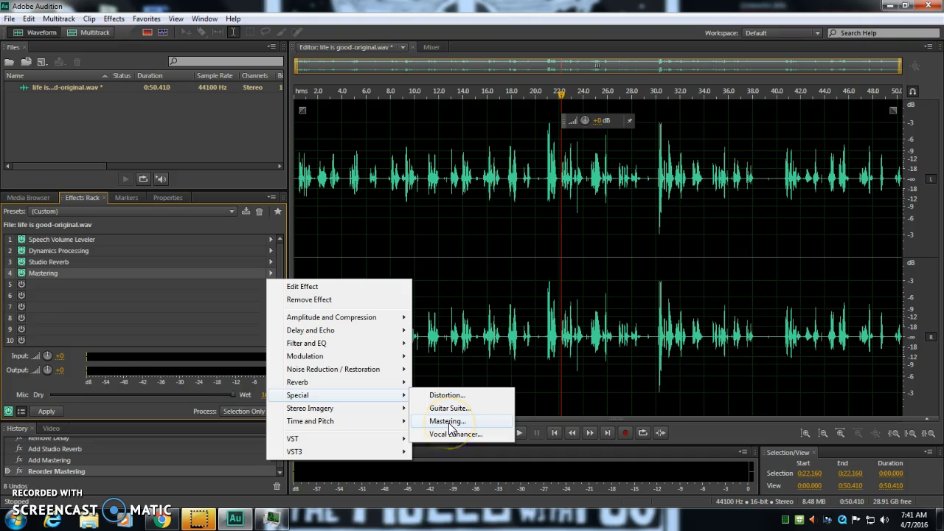
click(347, 287)
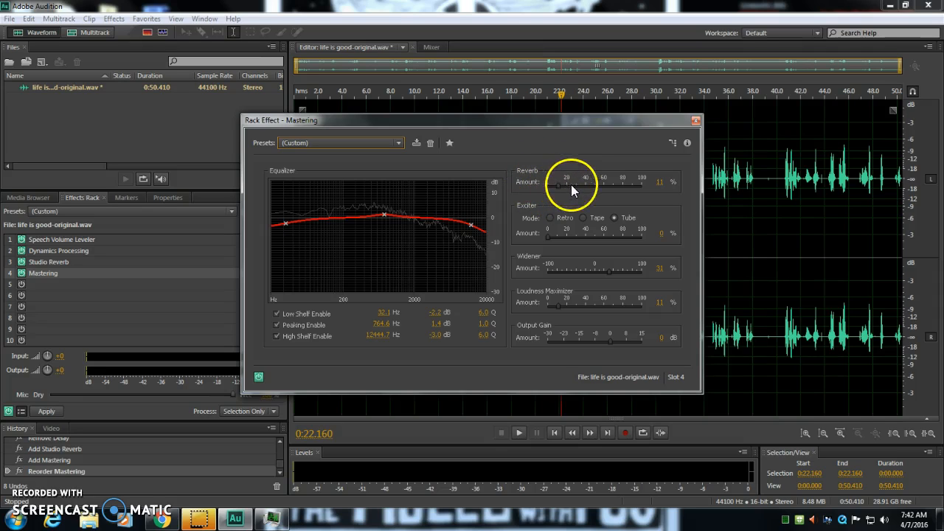
drag(548, 237, 576, 237)
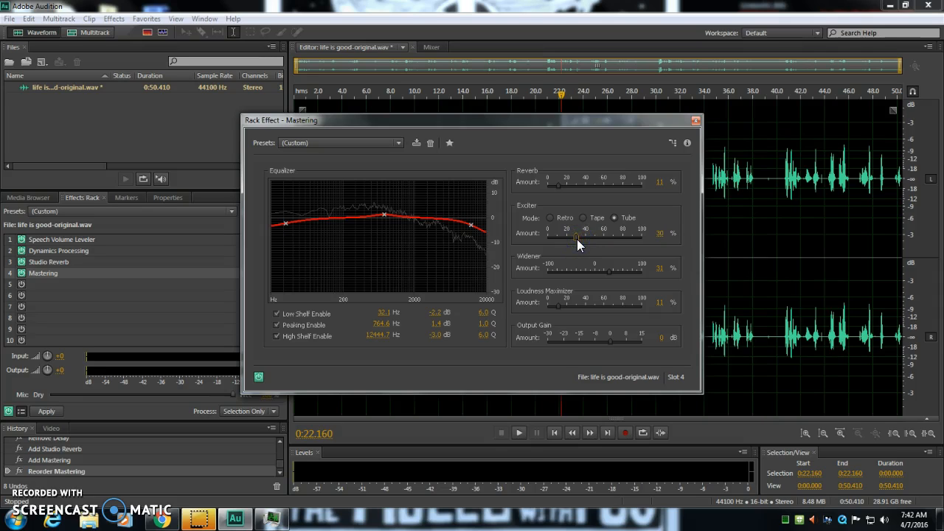
click(552, 235)
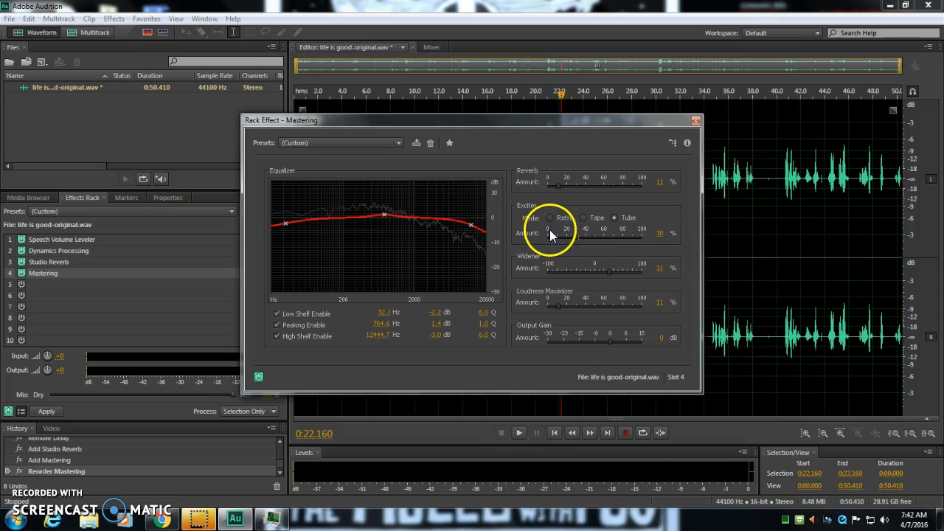
key(space)
mouse_move(577, 237)
mouse_down()
mouse_move(547, 237)
mouse_move(568, 237)
mouse_up()
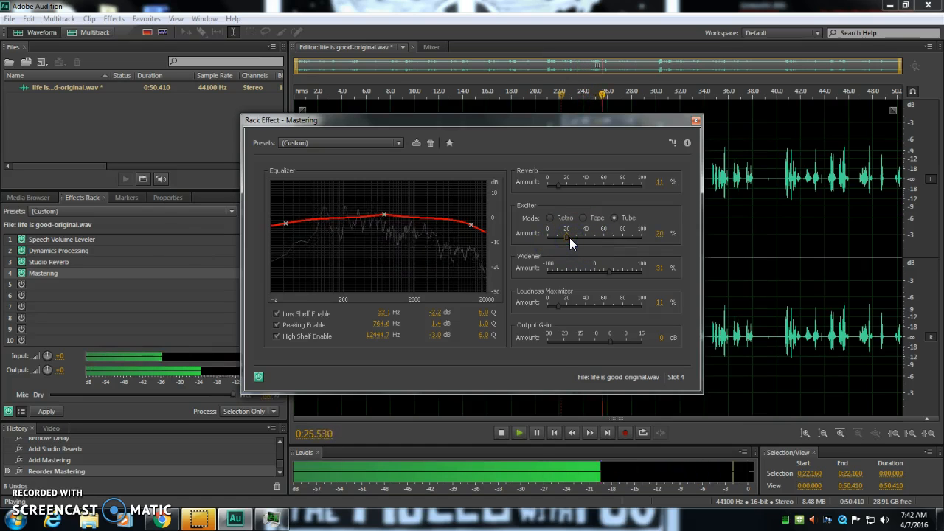
key(space)
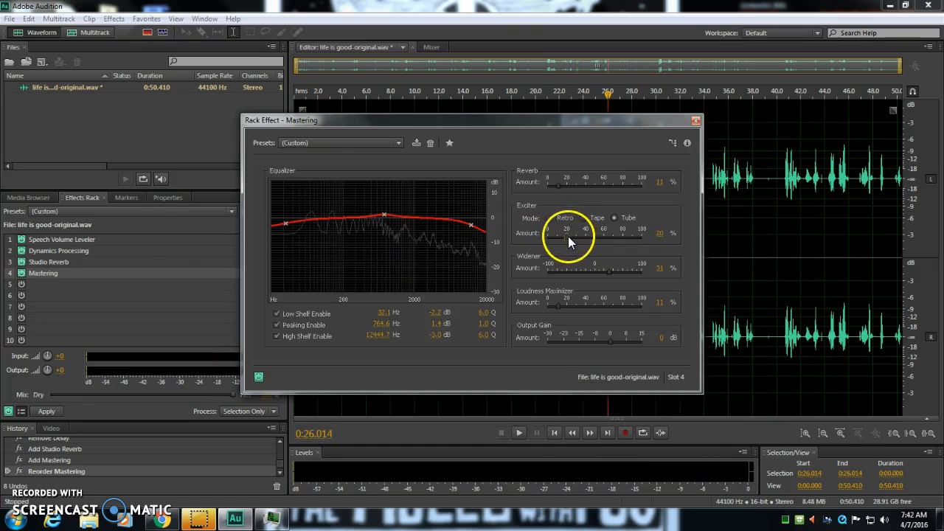
click(571, 240)
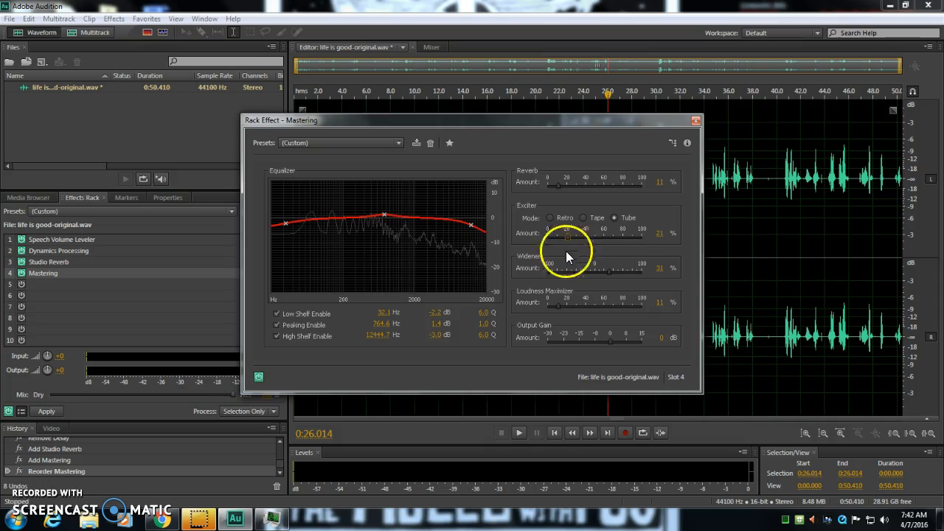
drag(610, 270, 615, 272)
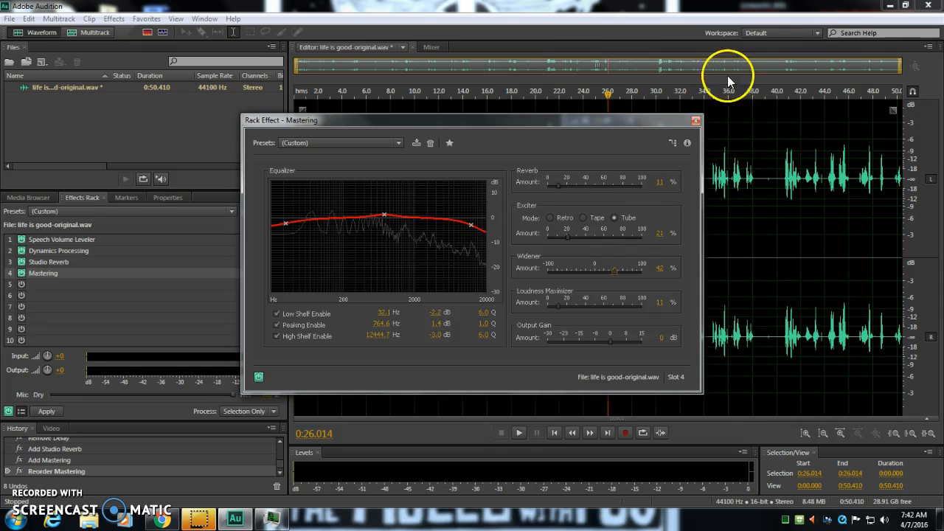
click(696, 120)
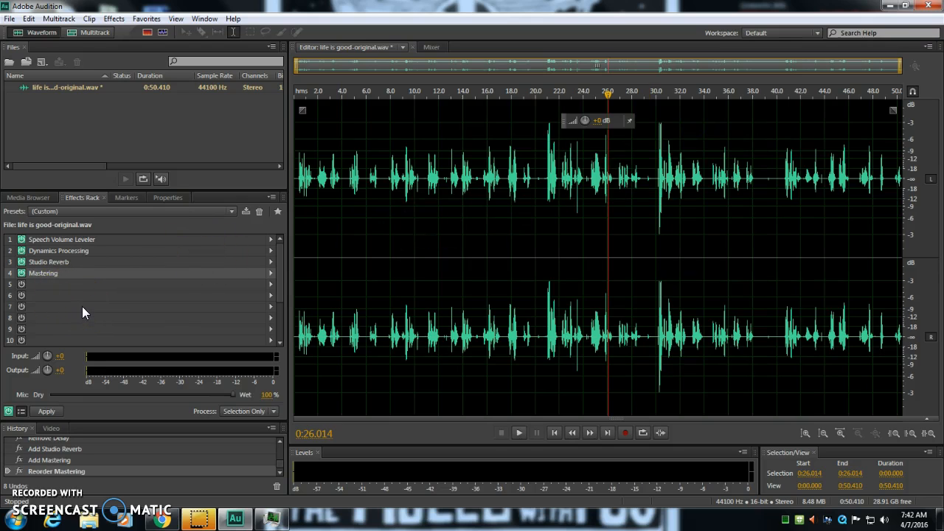
click(8, 18)
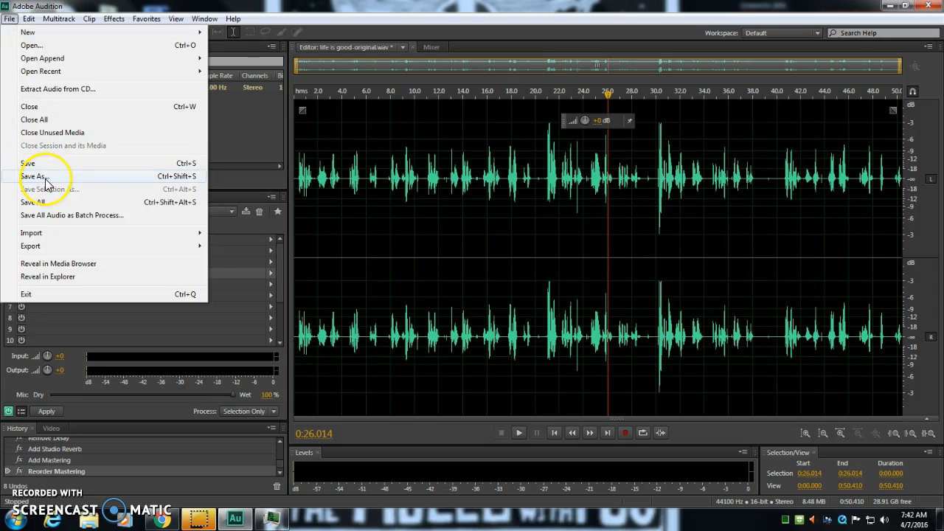
click(32, 177)
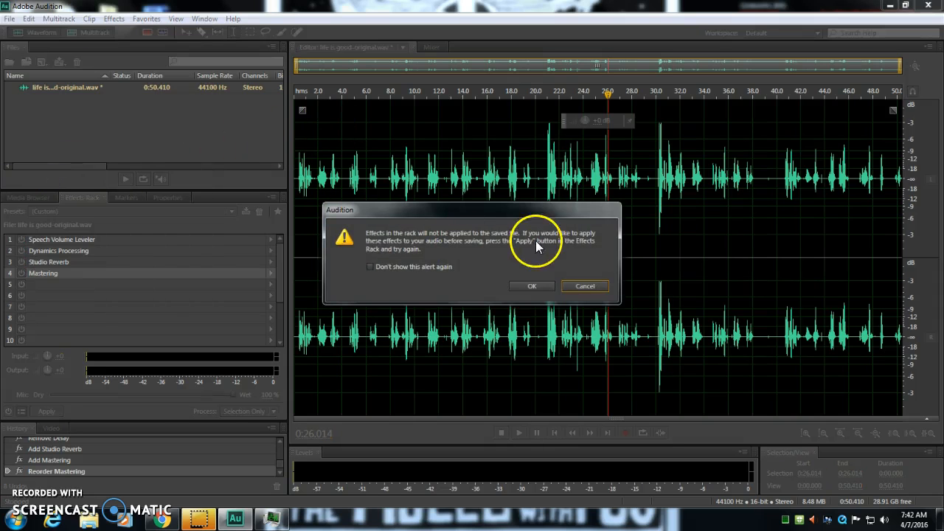
click(598, 286)
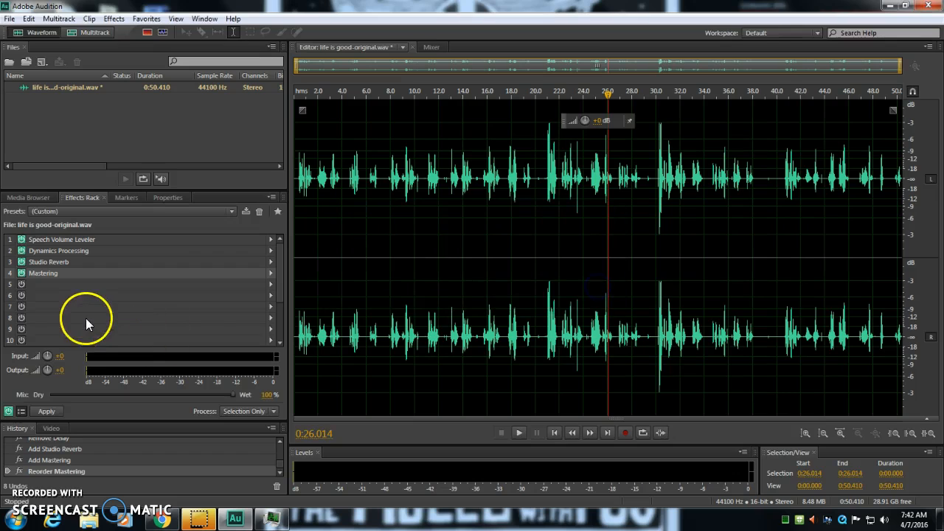
Apply the rack's effects to the whole recording and export it to the Desktop as life is good-mastered.wav in Wave PCM format
click(51, 411)
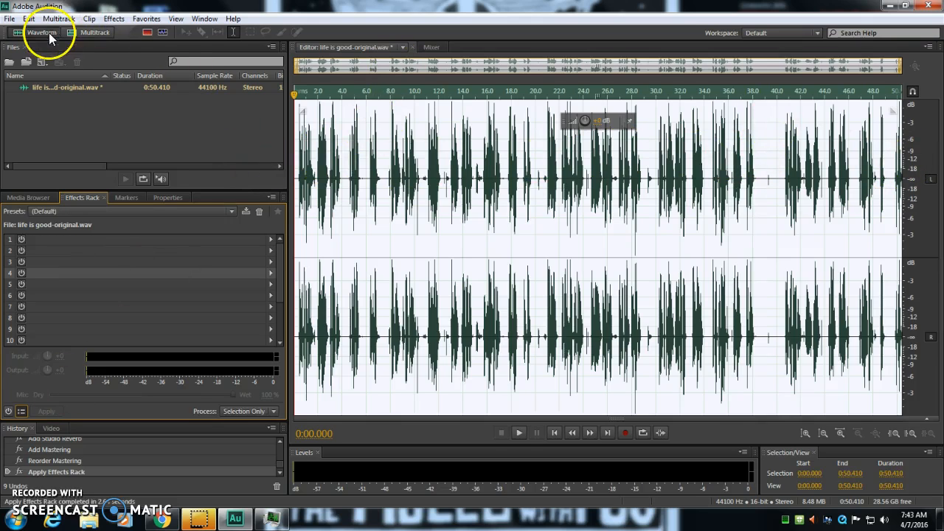
click(9, 19)
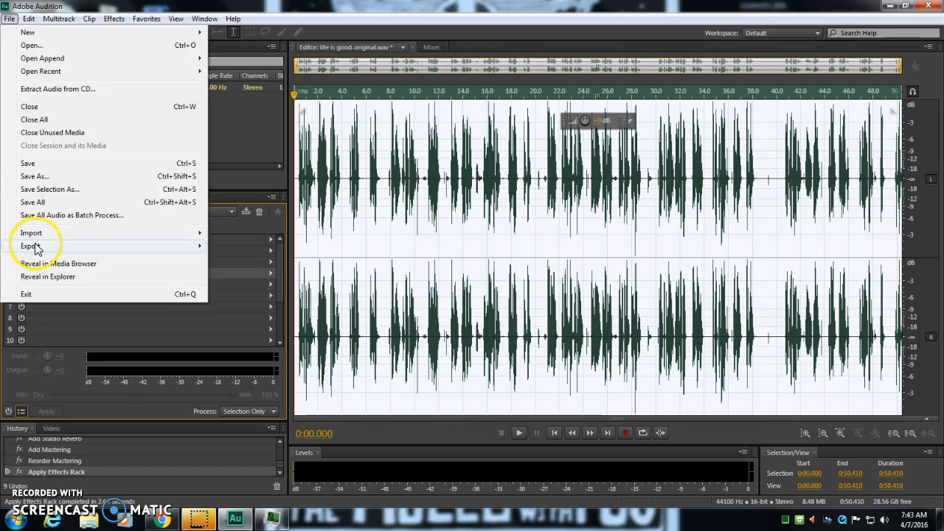
mouse_move(34, 247)
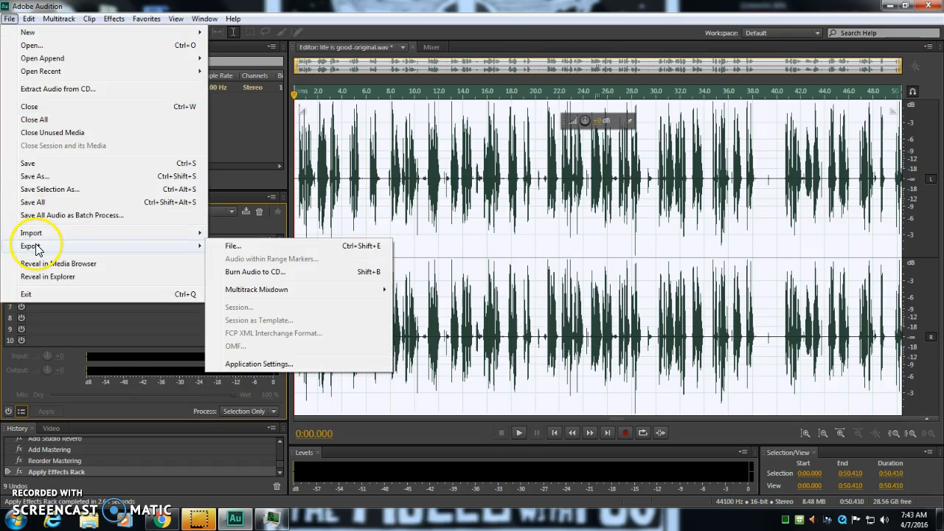
click(266, 248)
click(448, 190)
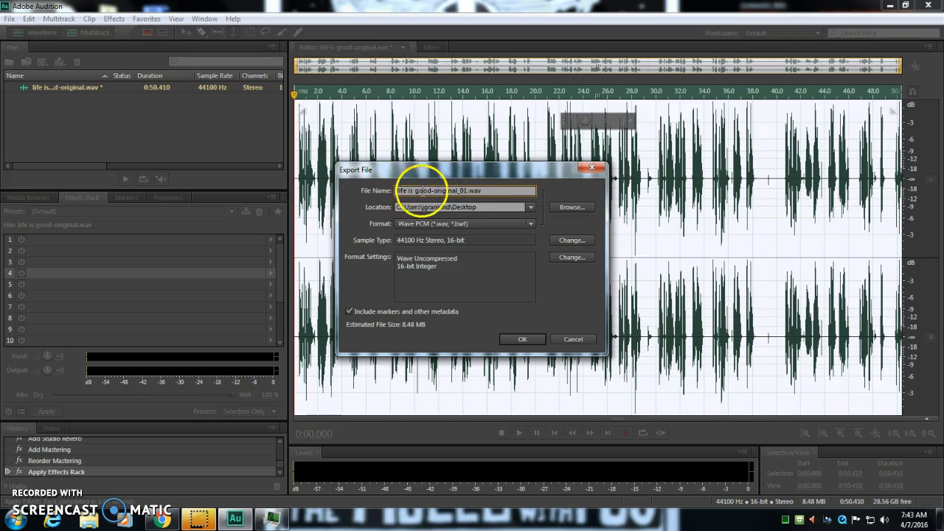
double_click(452, 192)
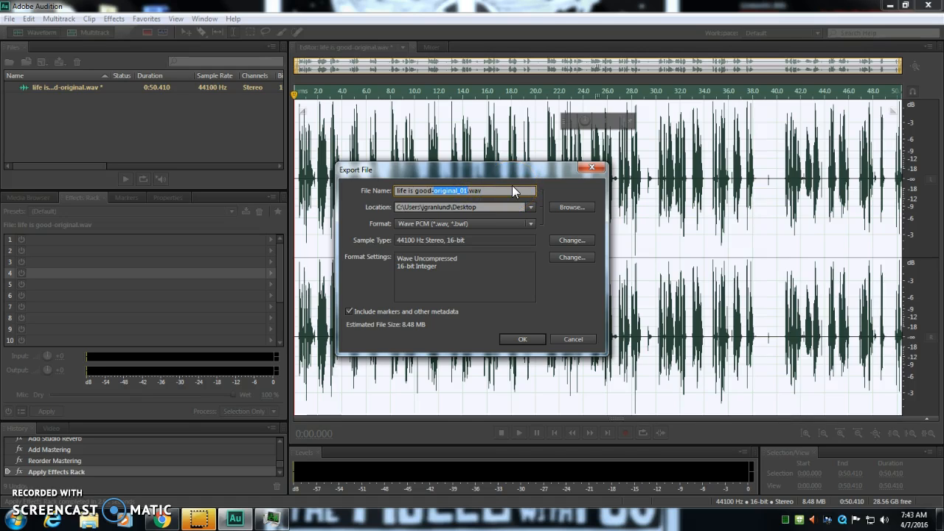
text(mastered)
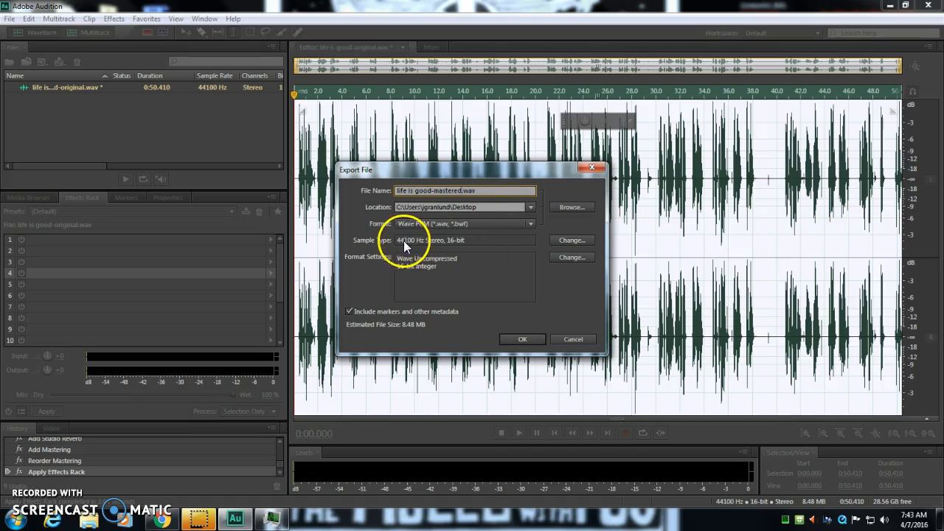
click(529, 339)
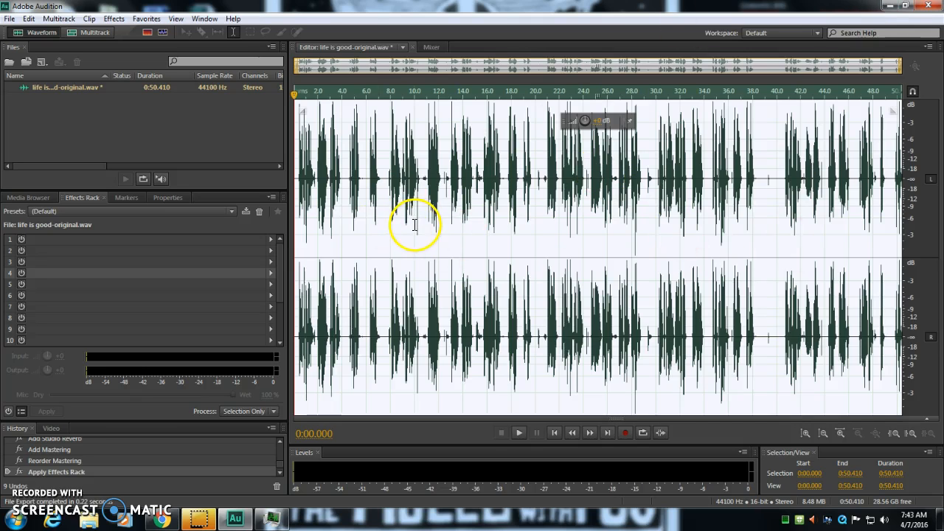
Exit the audio editor without saving changes to life is good-original.wav, and locate the exported life is good-mastered file on the desktop
click(928, 5)
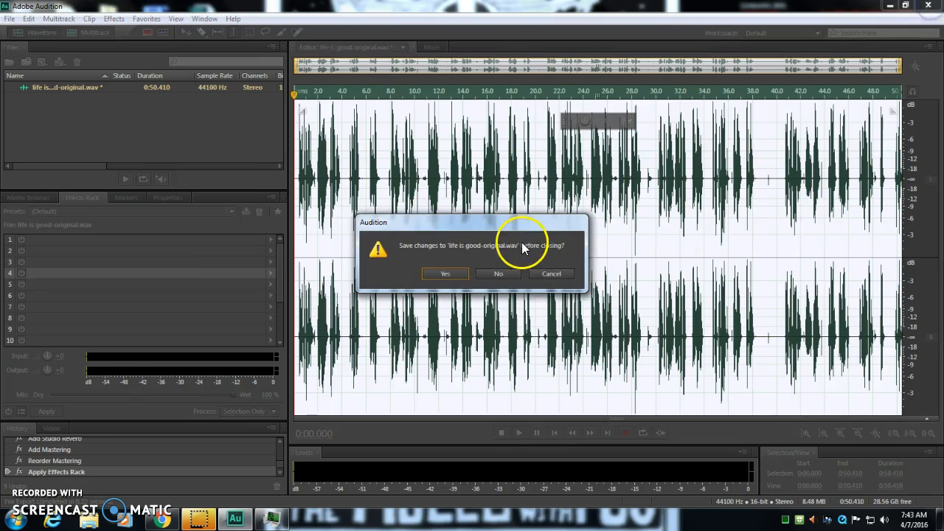
click(496, 274)
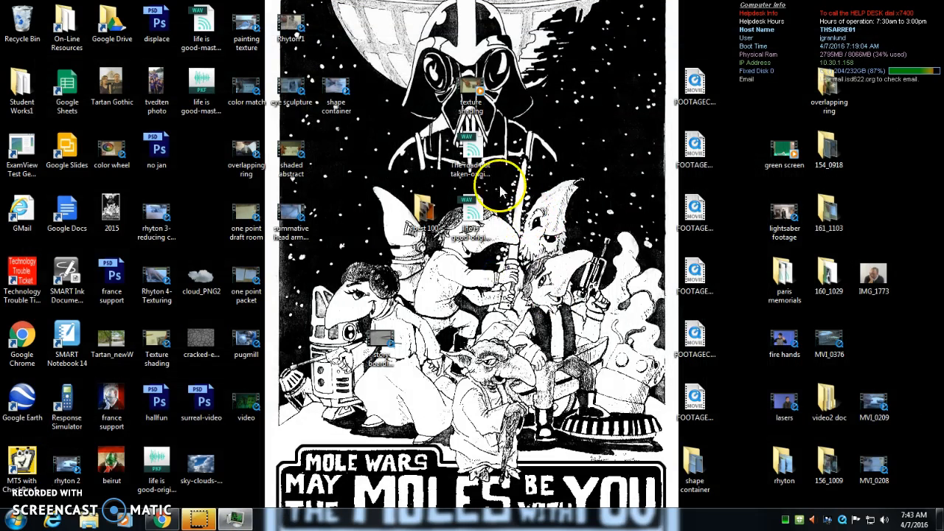
click(479, 158)
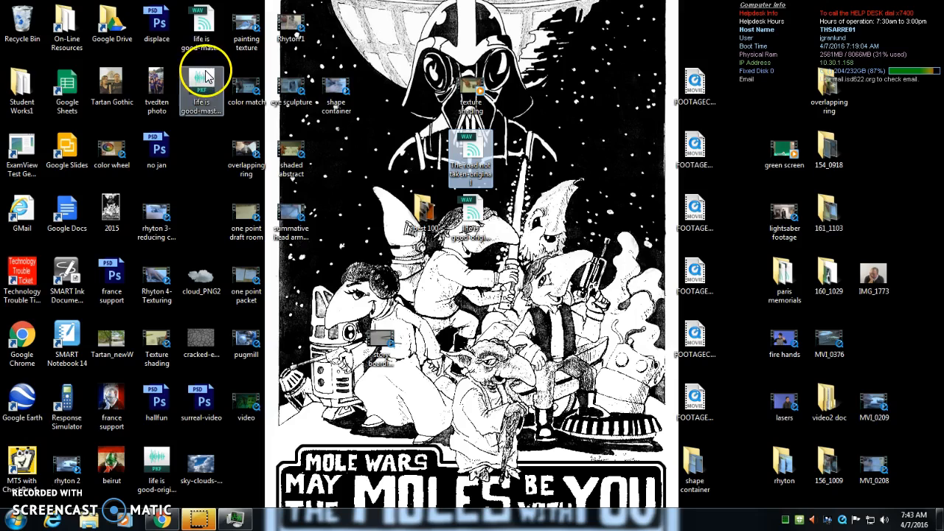
drag(204, 28, 184, 85)
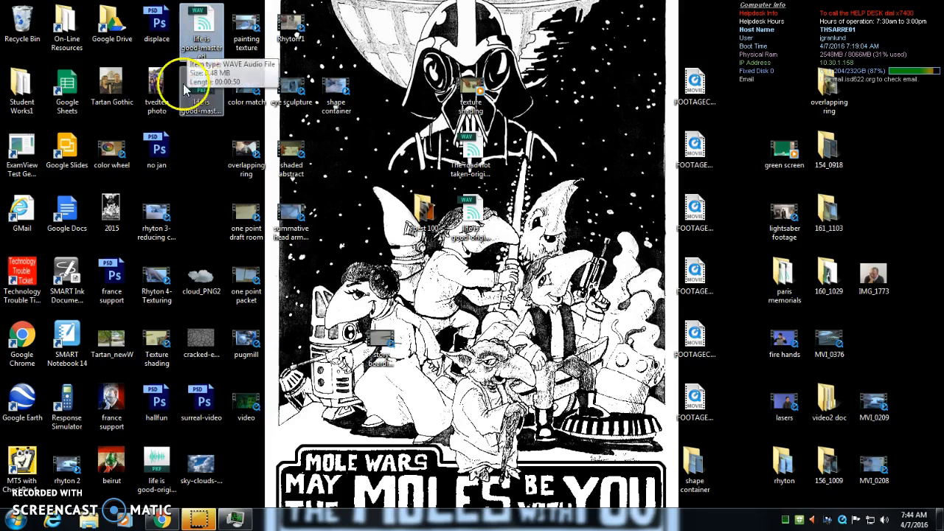